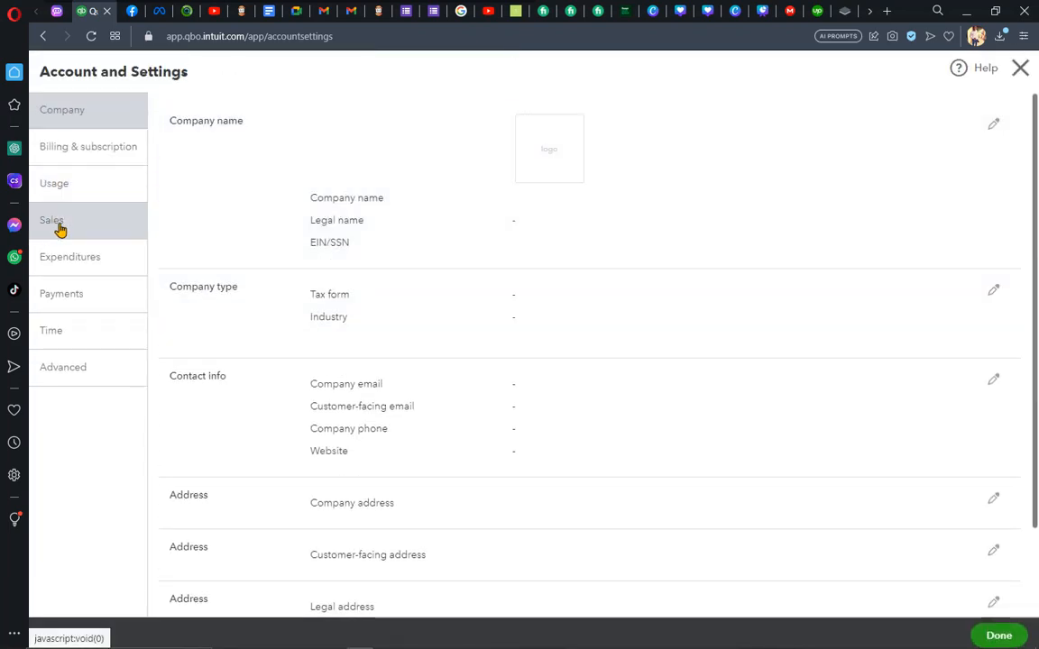
Turn on Progress Invoicing in the sales settings, accept the invoice template update, and save the settings
click(54, 222)
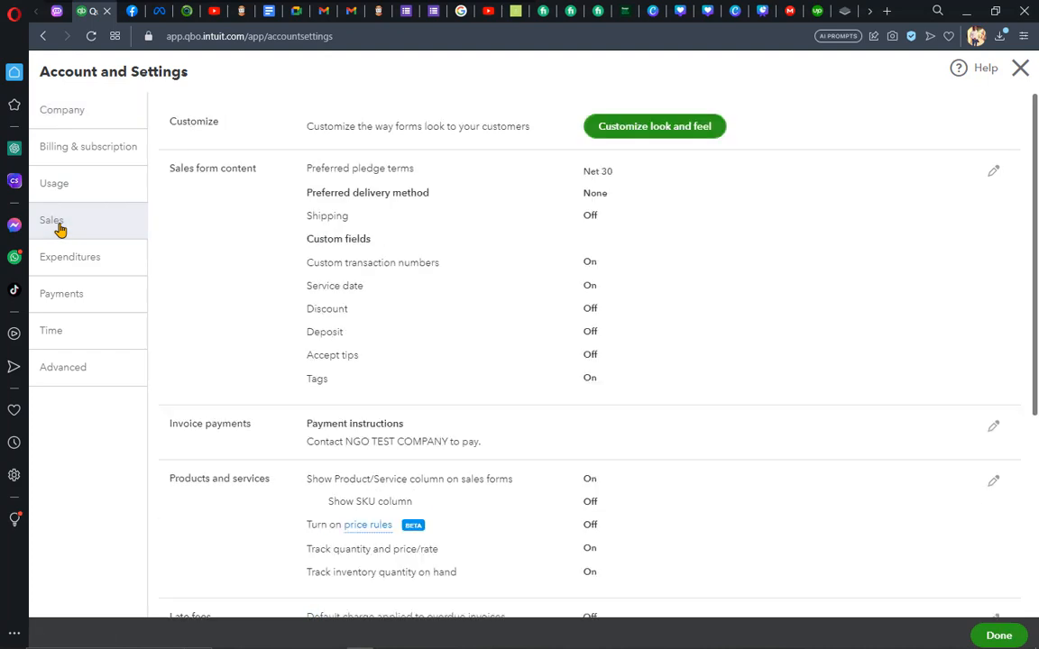
scroll(390, 428, down, 1)
scroll(395, 424, down, 4)
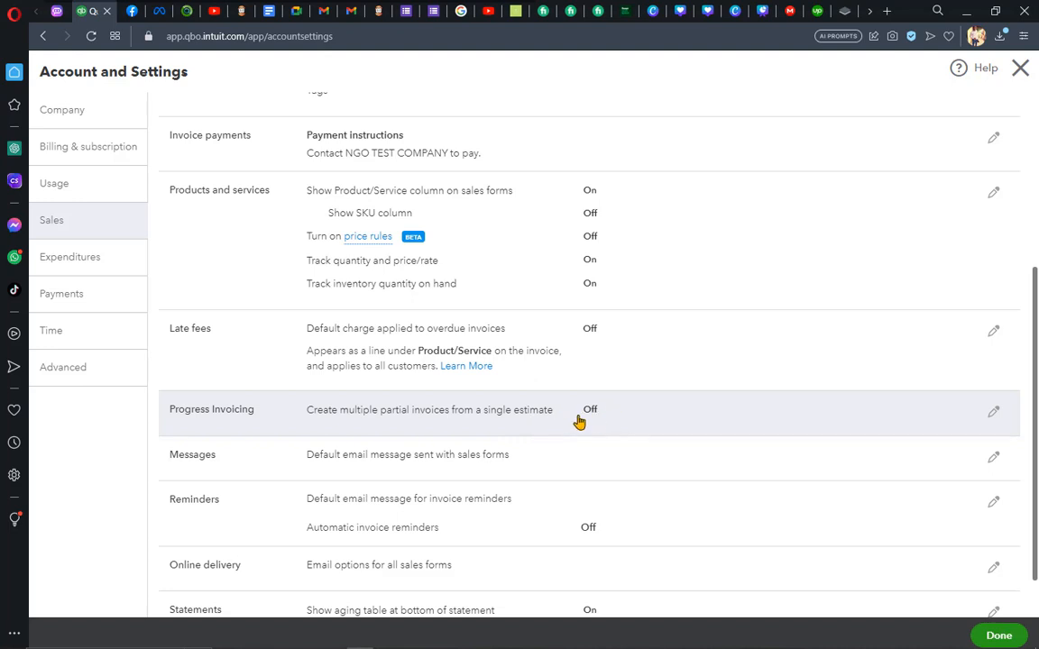
click(993, 412)
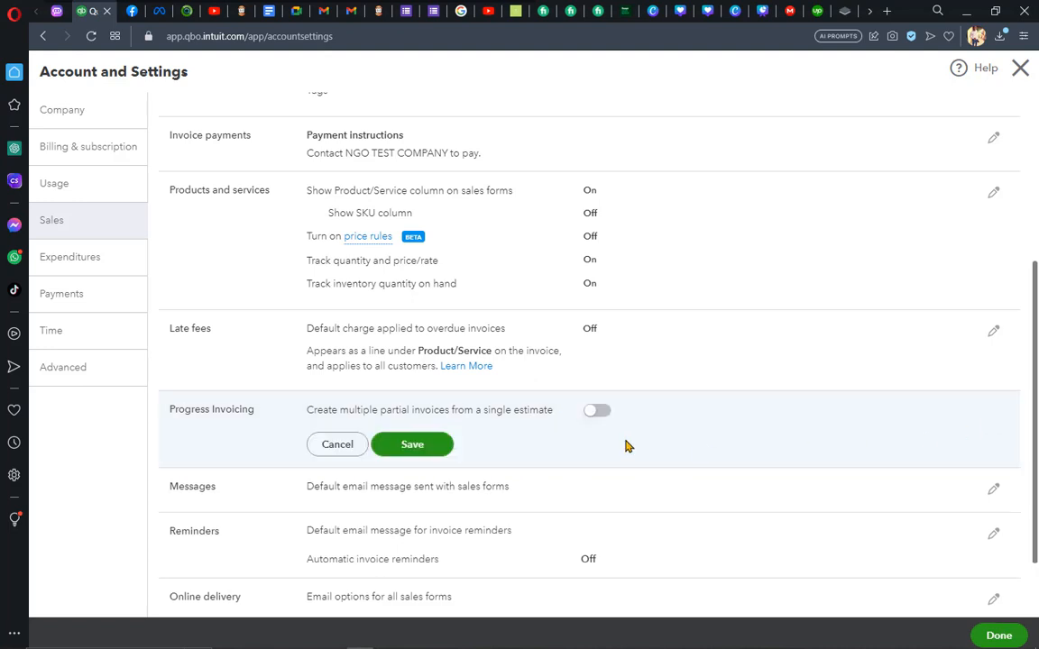
click(593, 412)
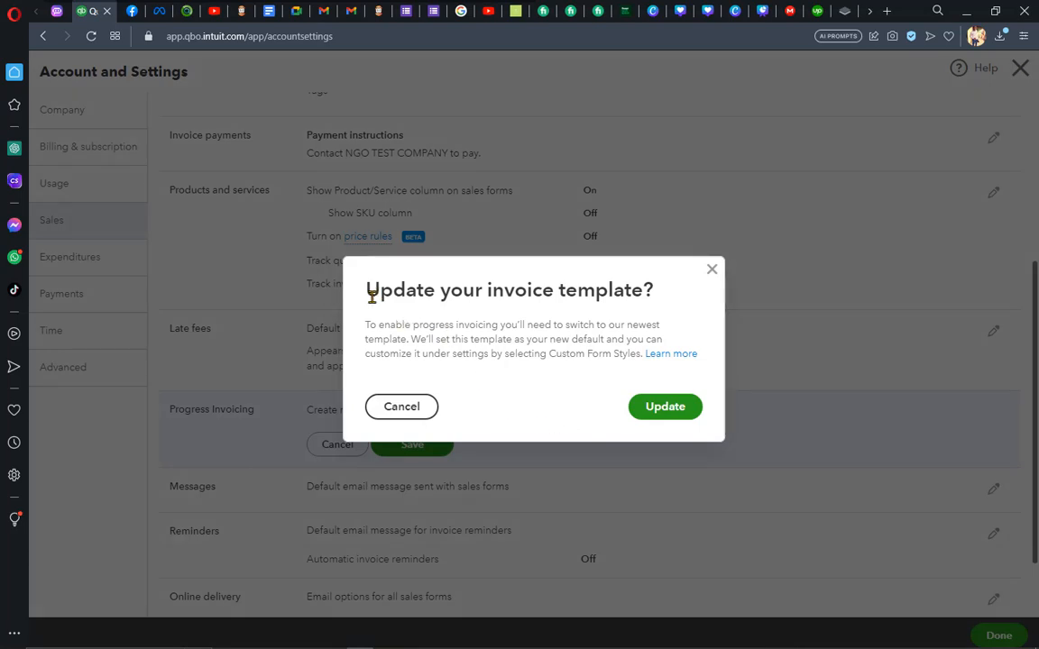
click(669, 411)
click(423, 446)
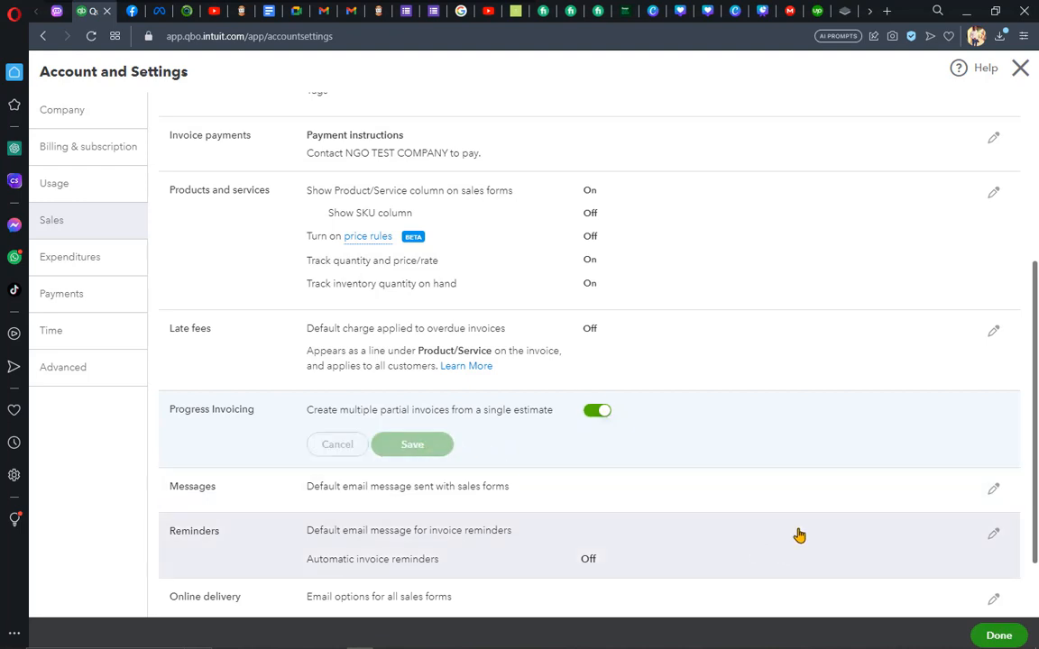
click(999, 635)
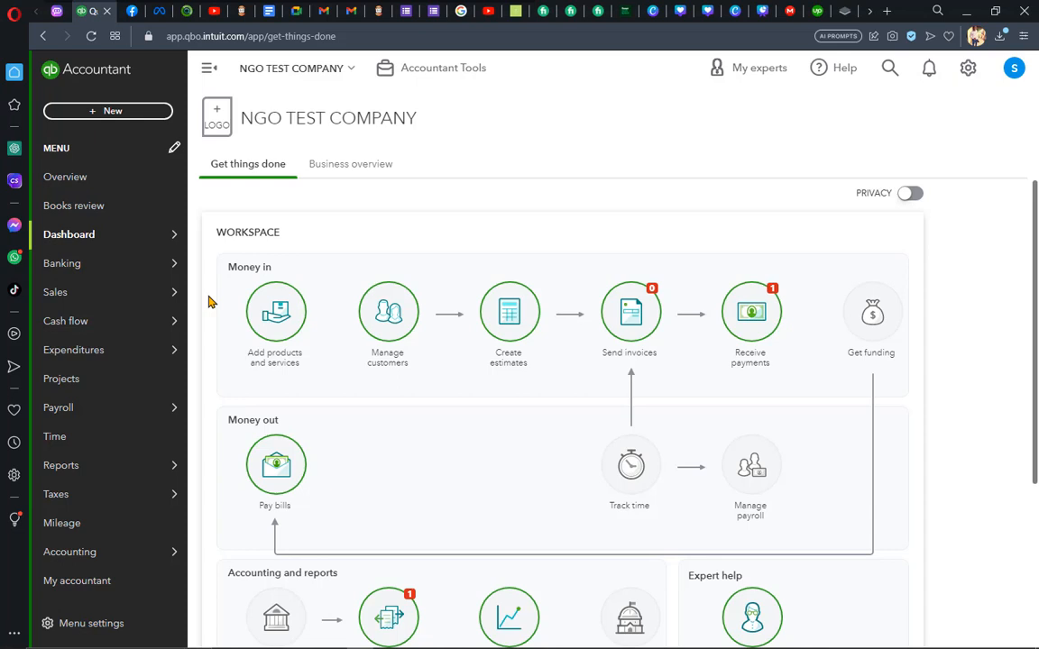
Open the list of sales estimates
mouse_move(163, 293)
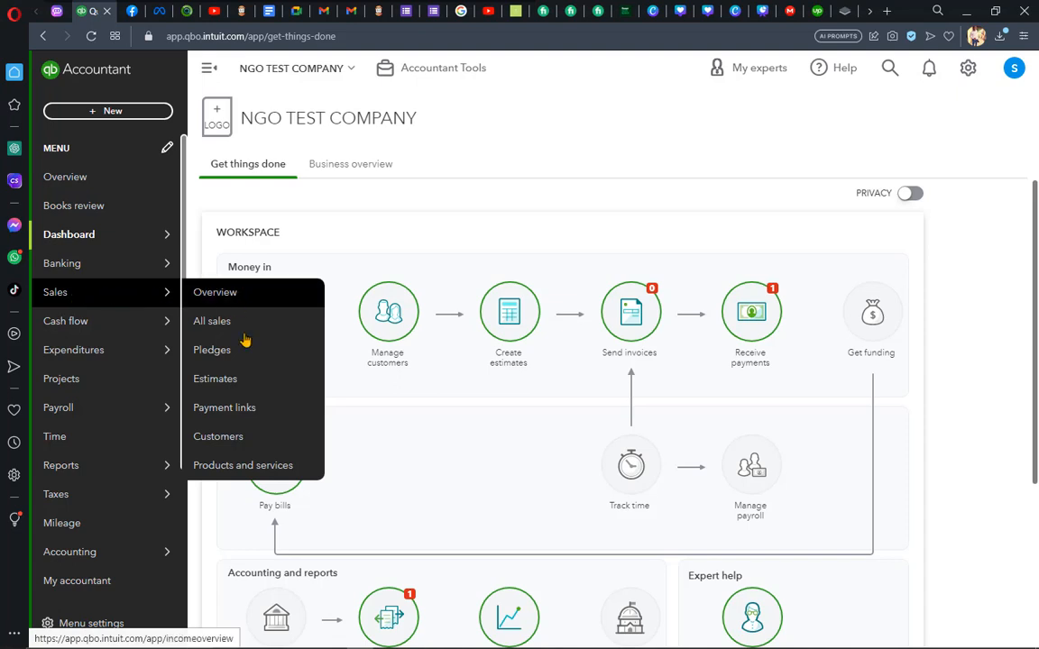
click(248, 382)
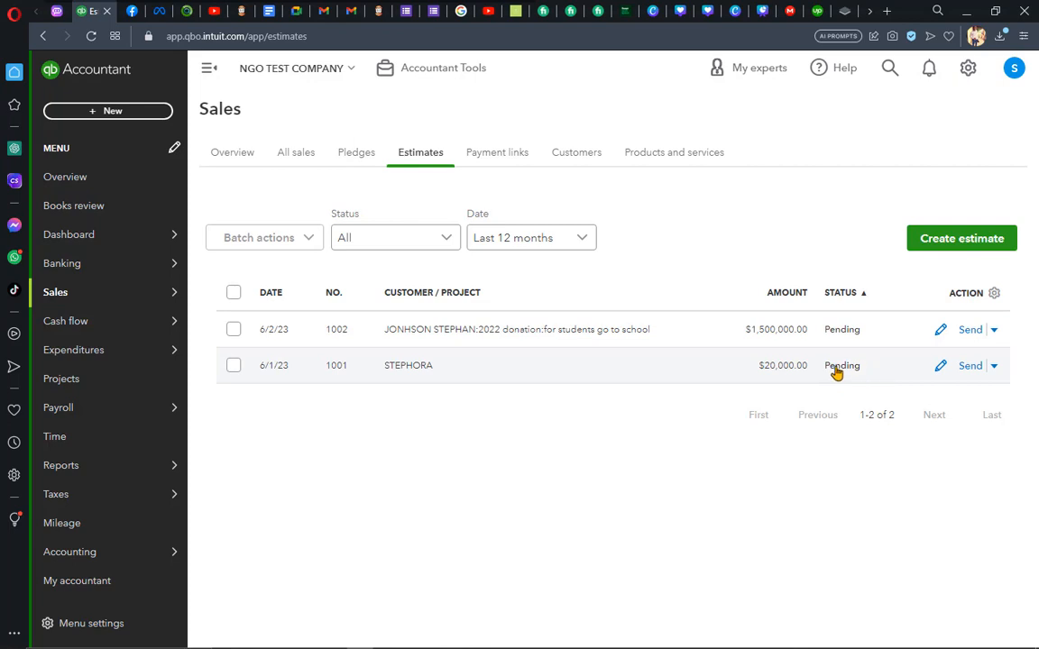
View the status options available for the $20,000.00 estimate and leave its status unchanged
click(992, 366)
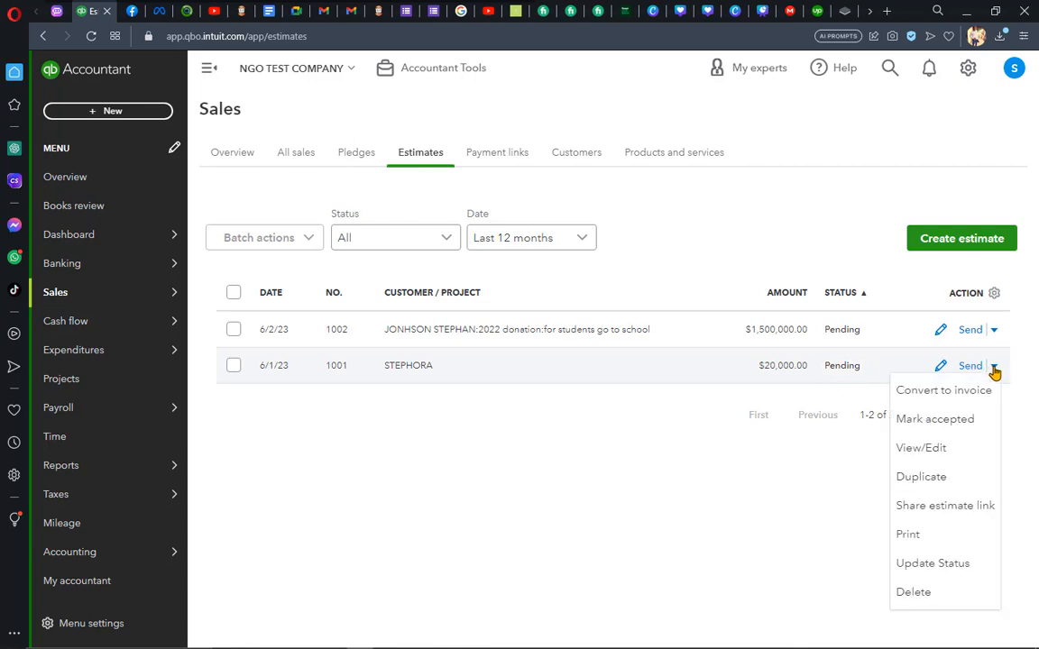
click(938, 562)
click(626, 351)
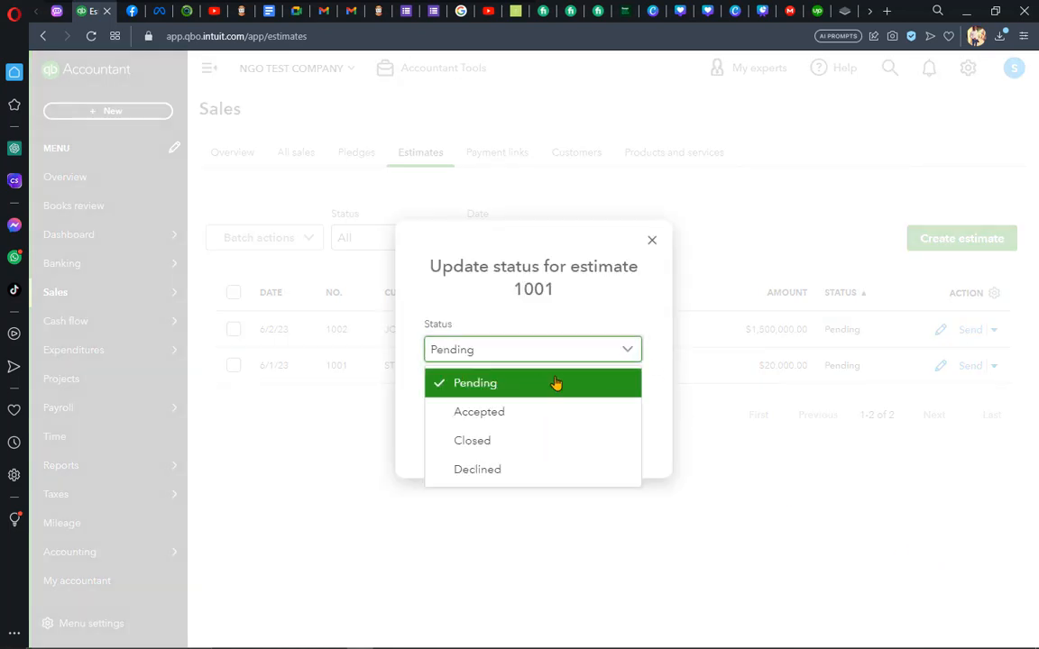
click(652, 245)
click(653, 245)
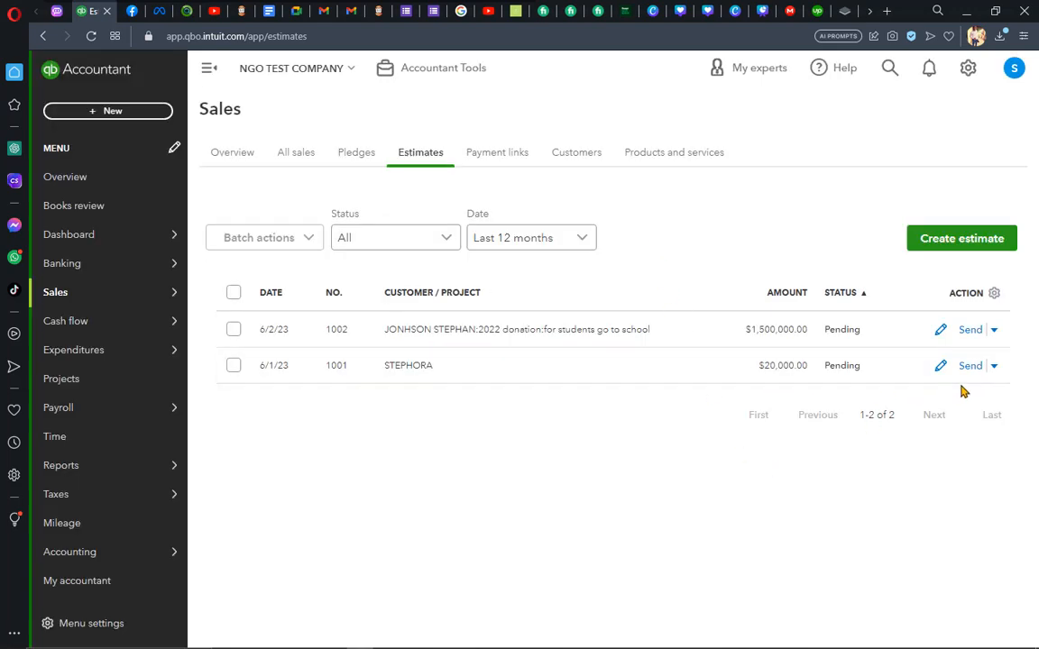
Convert the $20,000.00 estimate to an invoice for 50% of each line
click(995, 370)
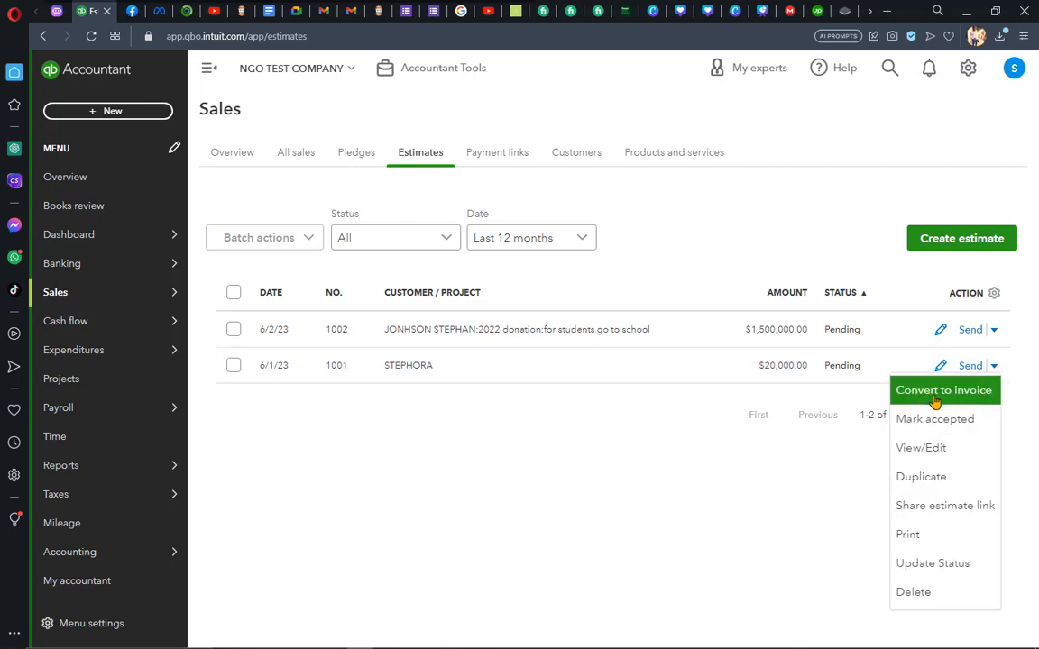
click(935, 392)
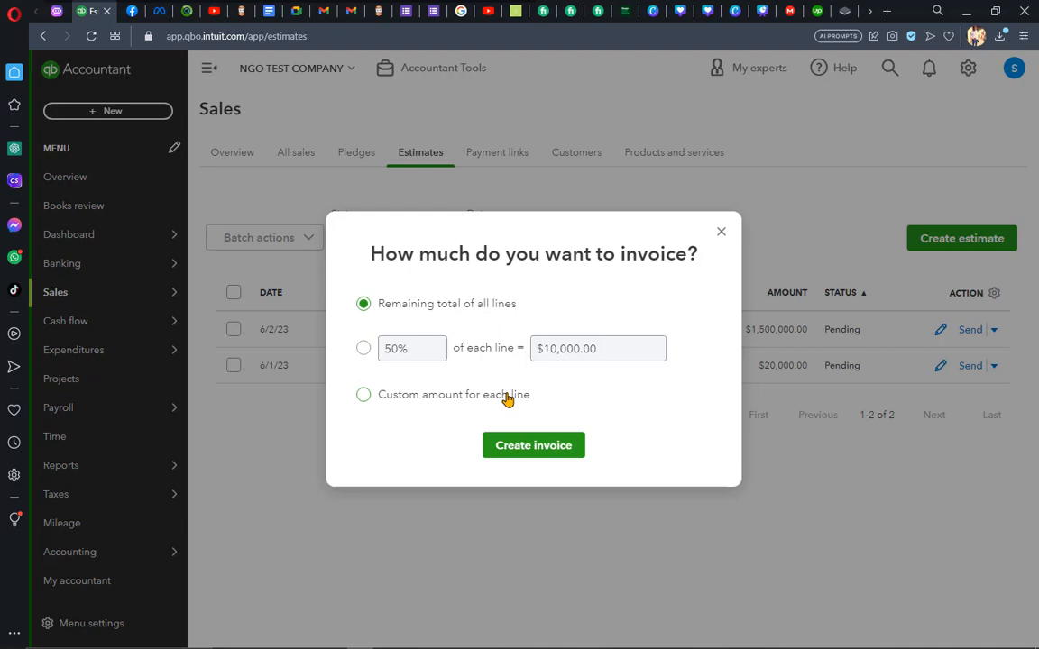
click(364, 350)
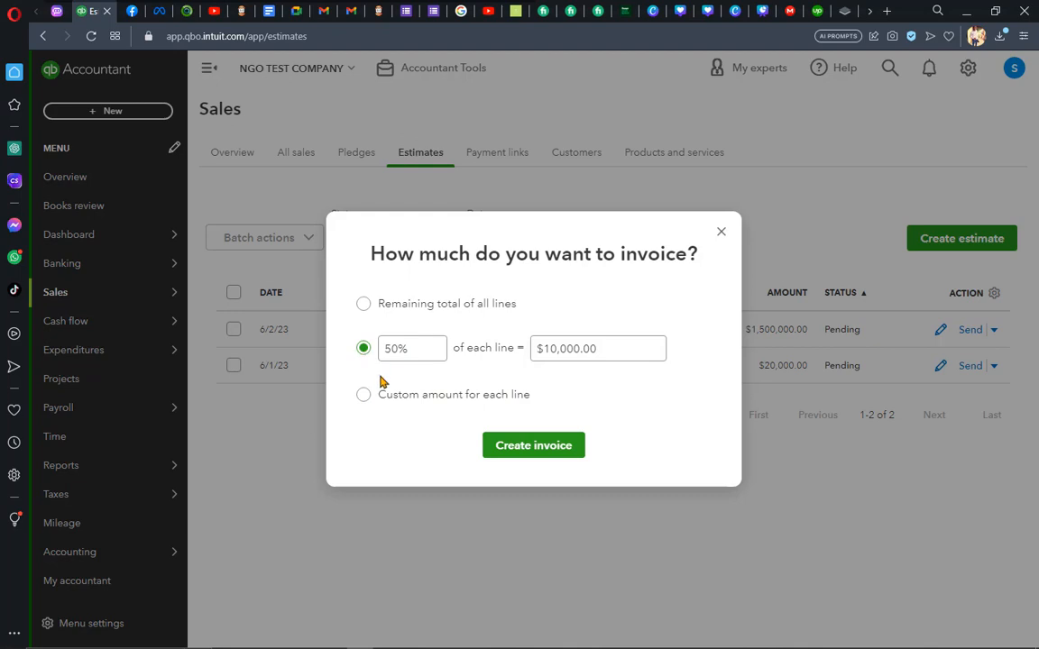
click(401, 351)
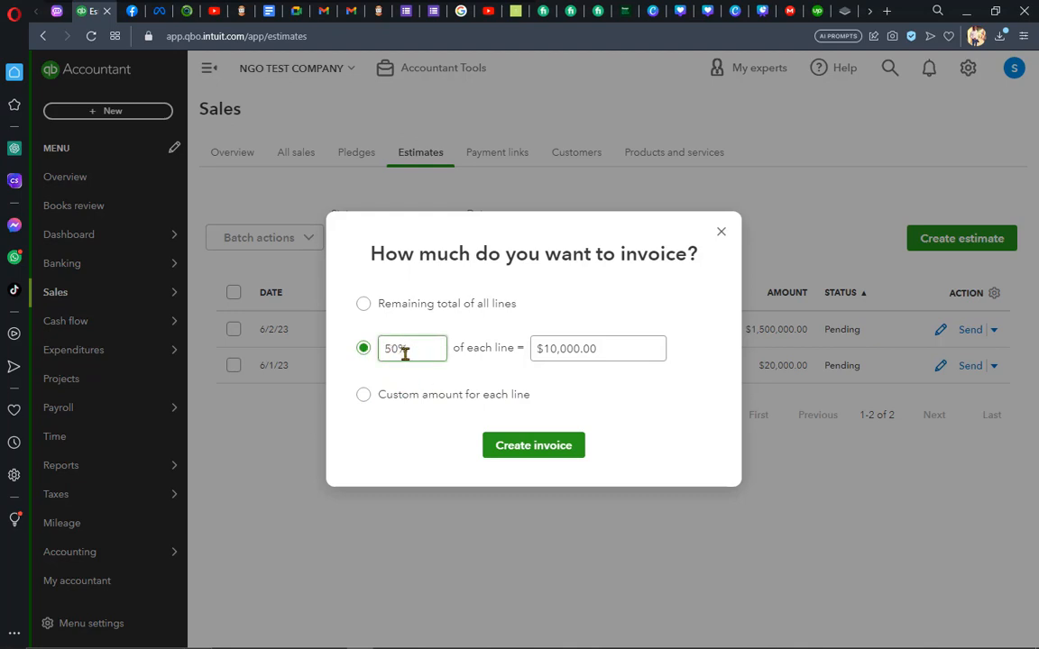
click(488, 356)
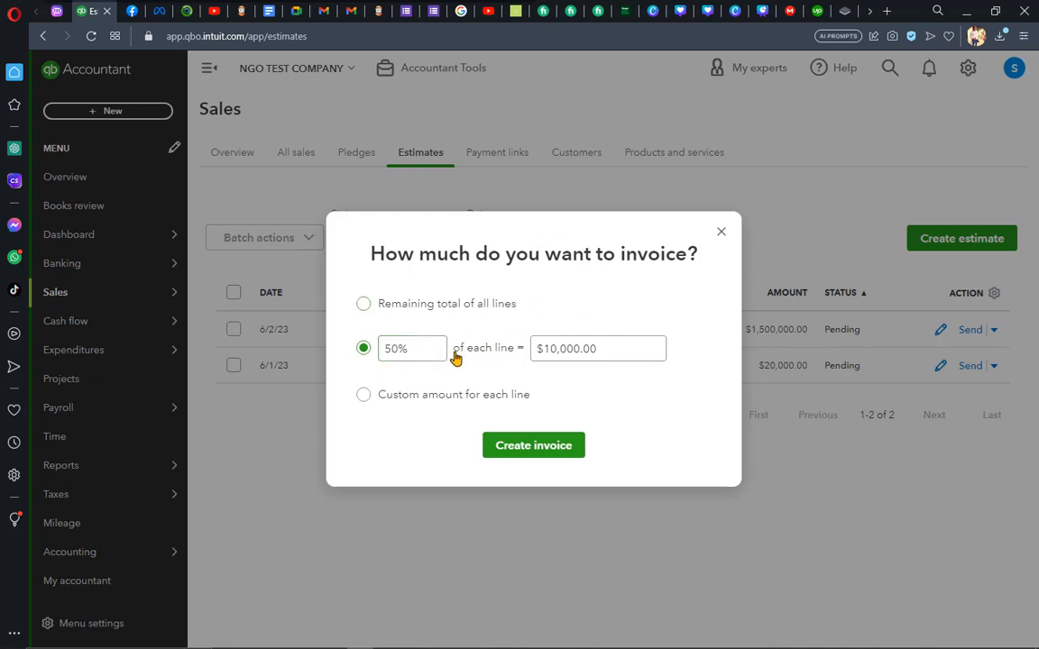
click(400, 348)
drag(413, 348, 382, 354)
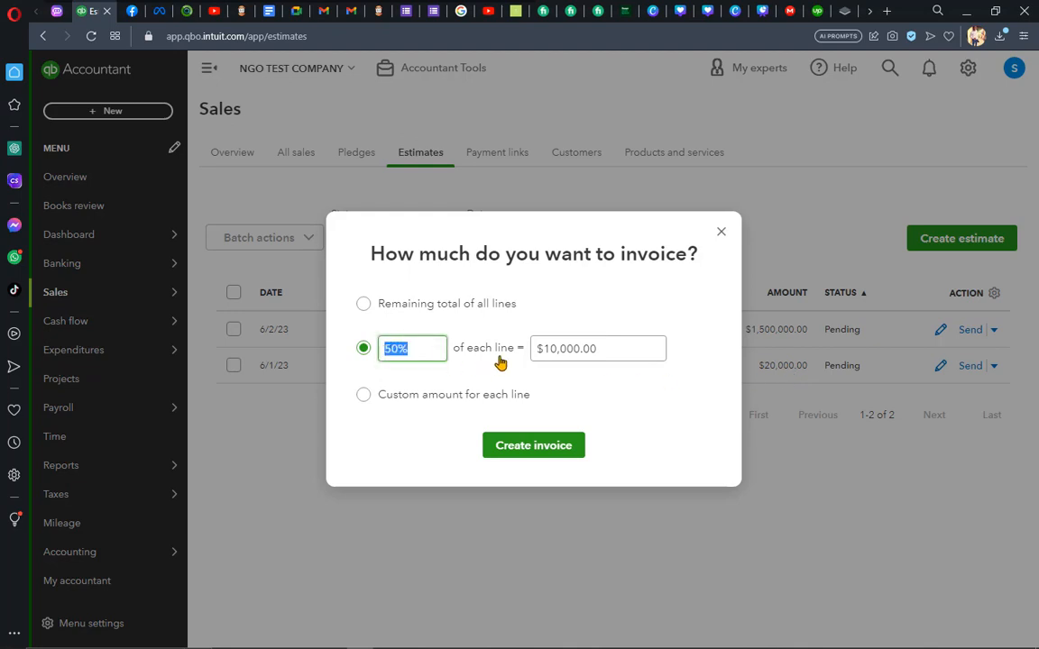
drag(559, 350, 543, 350)
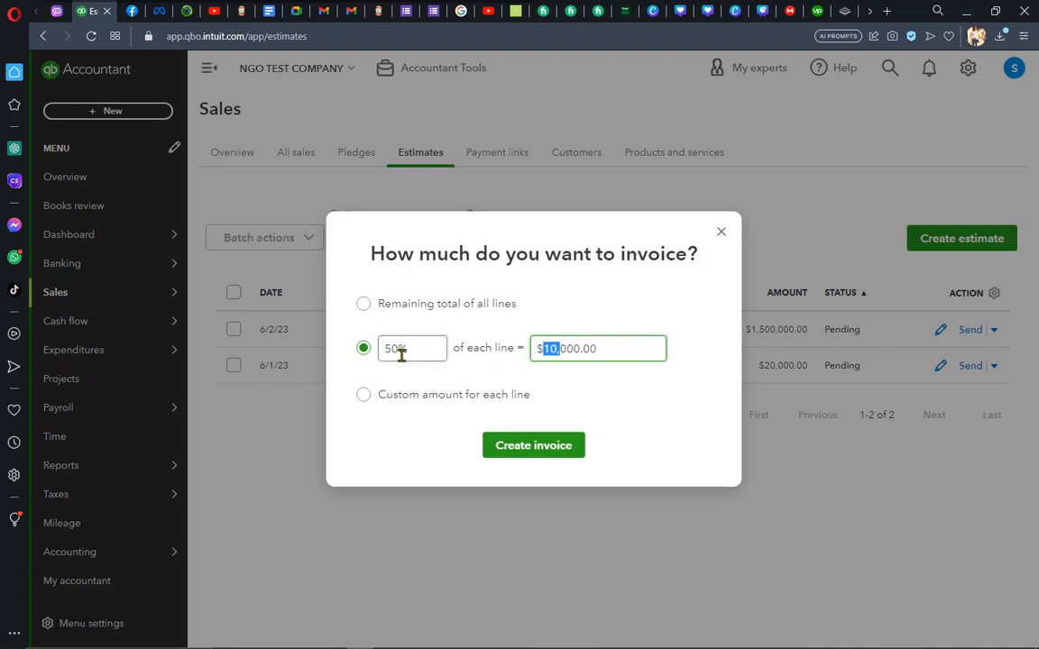
drag(394, 349, 385, 349)
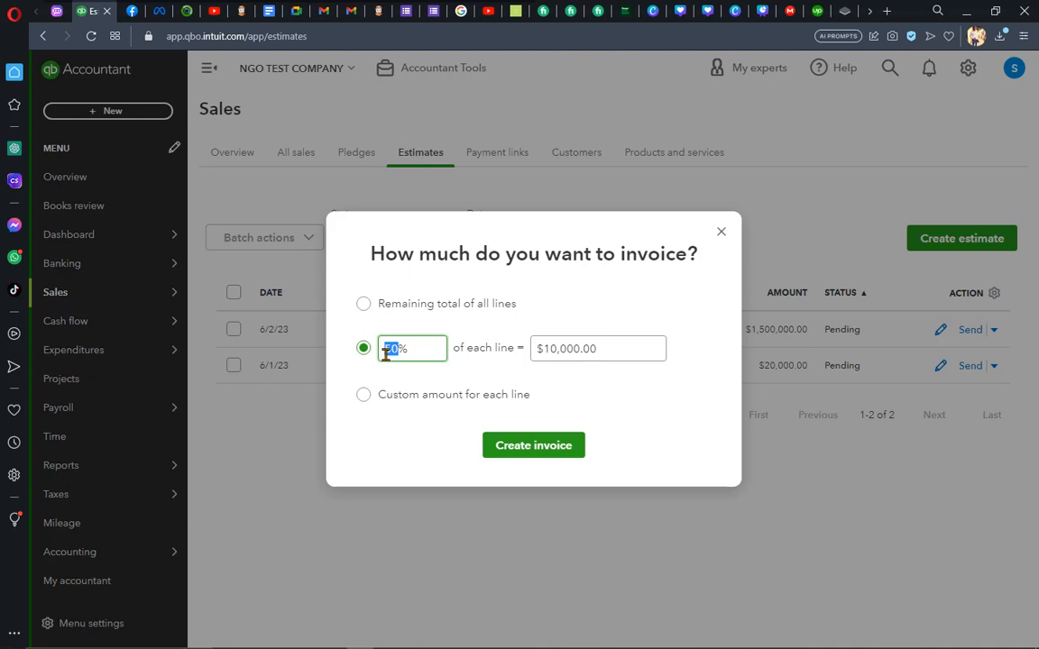
click(414, 403)
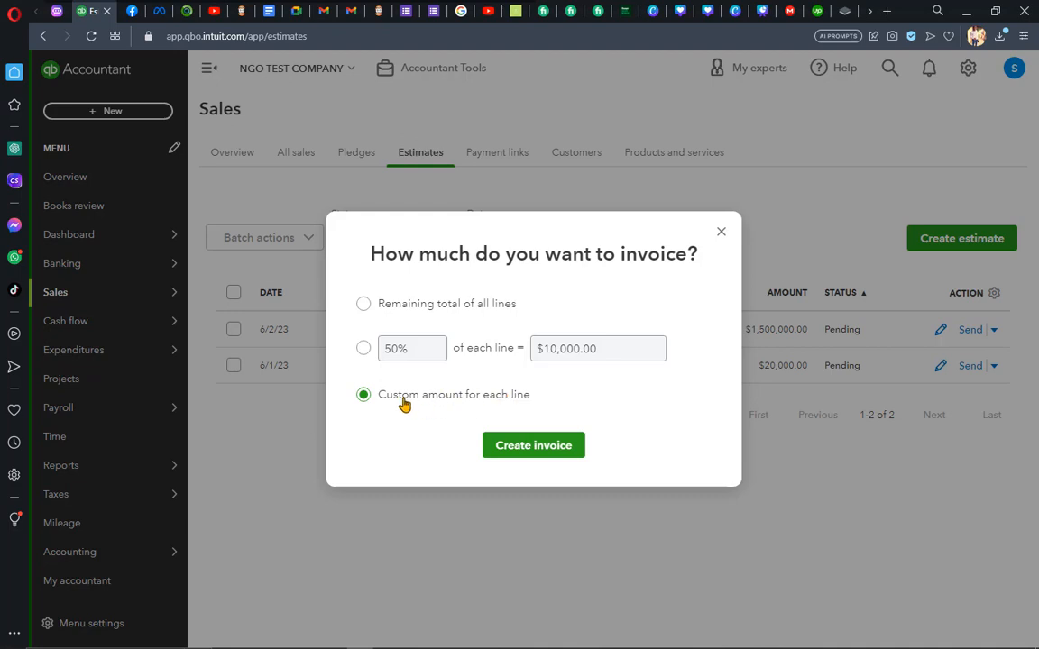
click(365, 350)
click(401, 348)
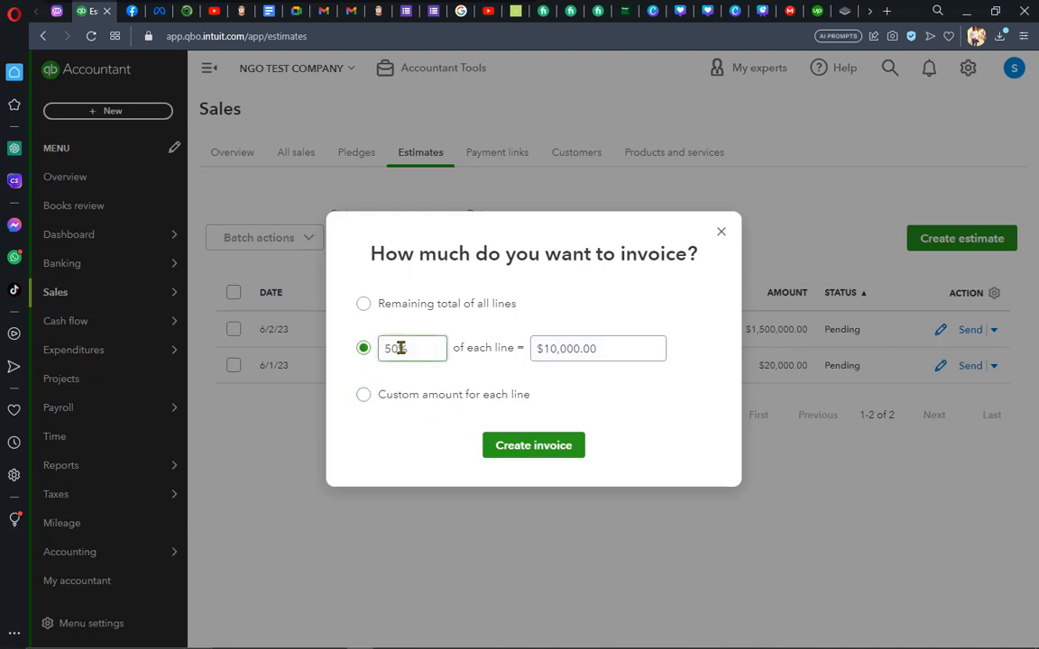
click(423, 369)
click(532, 454)
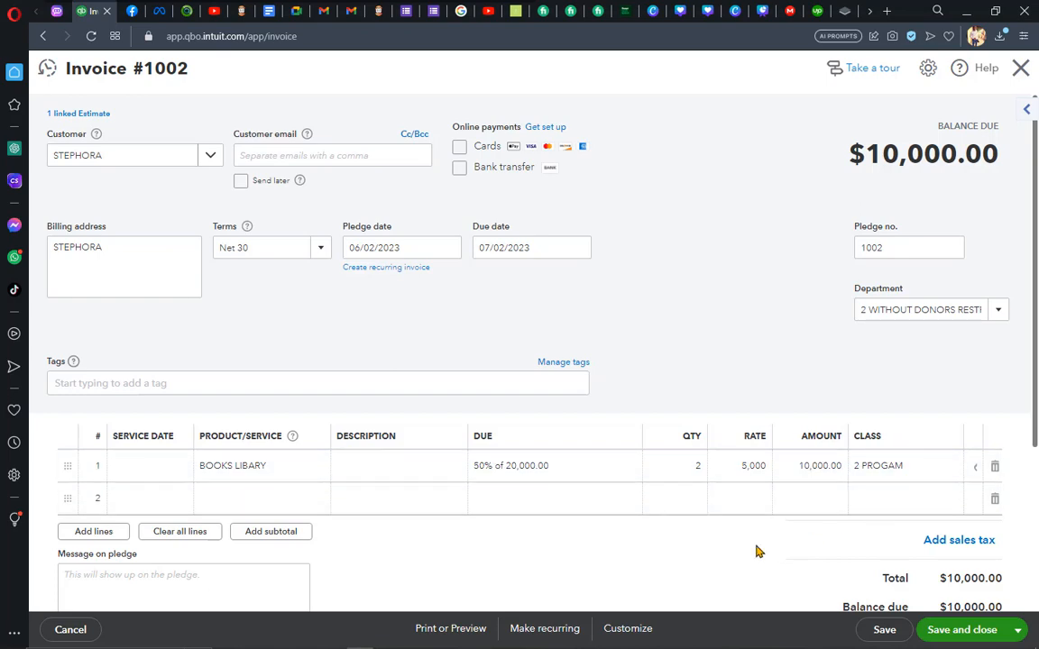
Review the new 50% invoice from the estimate, then save and close it
scroll(756, 550, down, 3)
scroll(505, 480, up, 3)
scroll(544, 550, down, 3)
scroll(544, 549, up, 3)
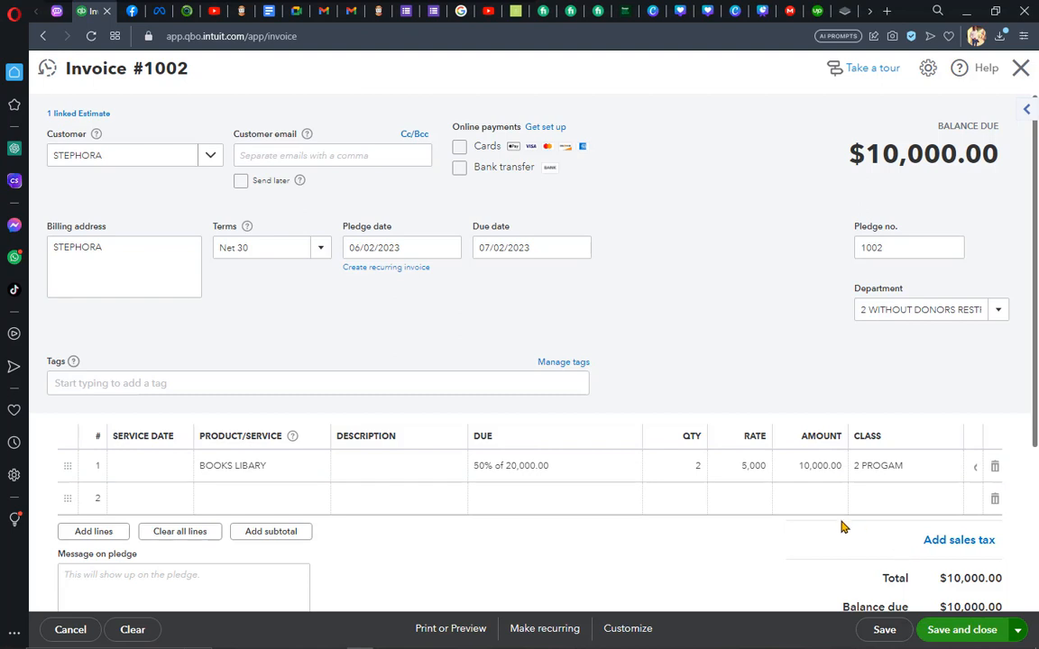
click(957, 637)
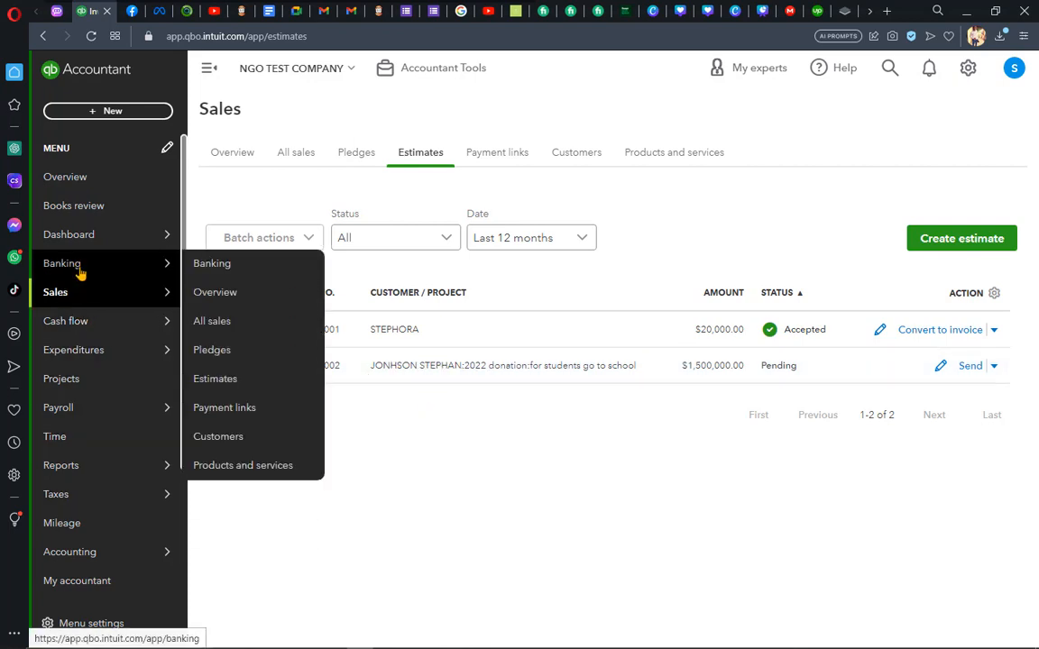
From the transactions of the project "for students go to school", create an invoice from its estimate with a custom amount for each line
click(88, 385)
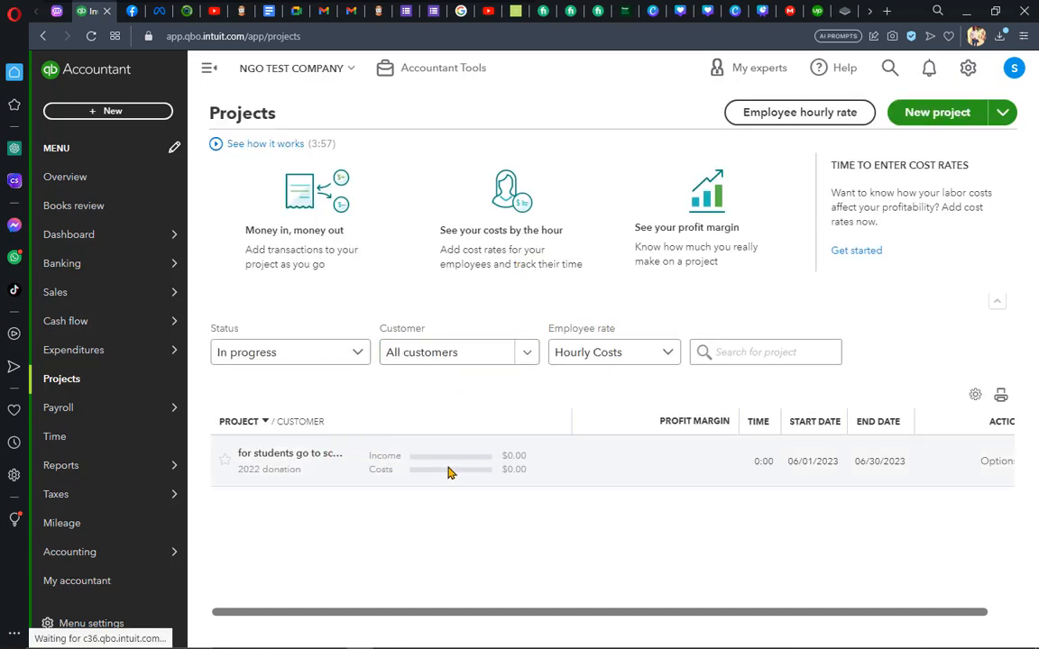
click(448, 472)
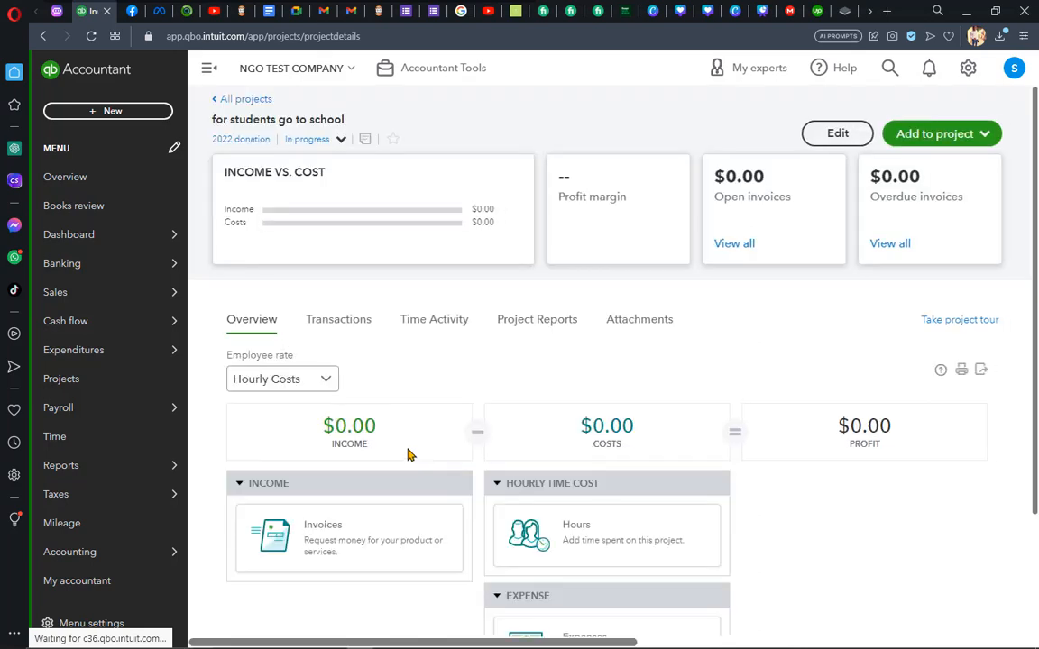
click(340, 322)
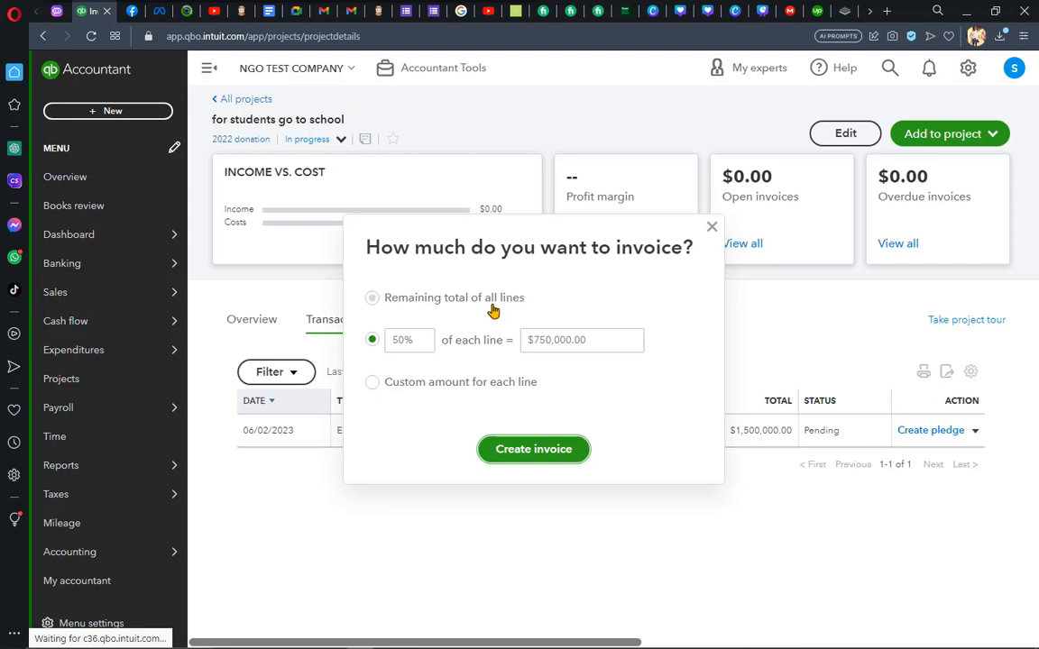
click(377, 383)
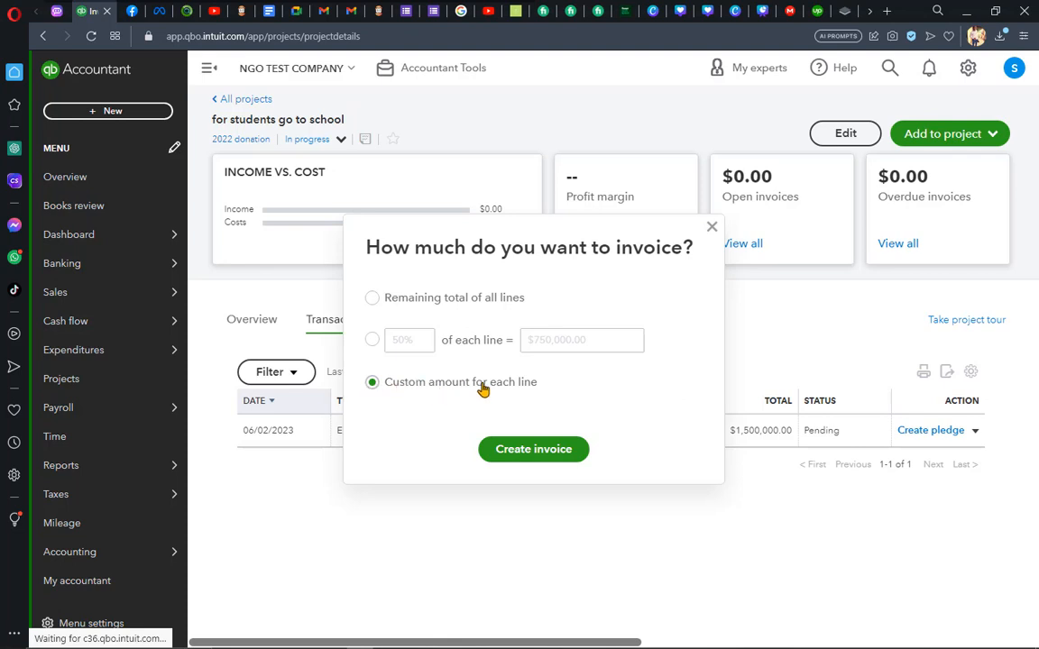
click(548, 458)
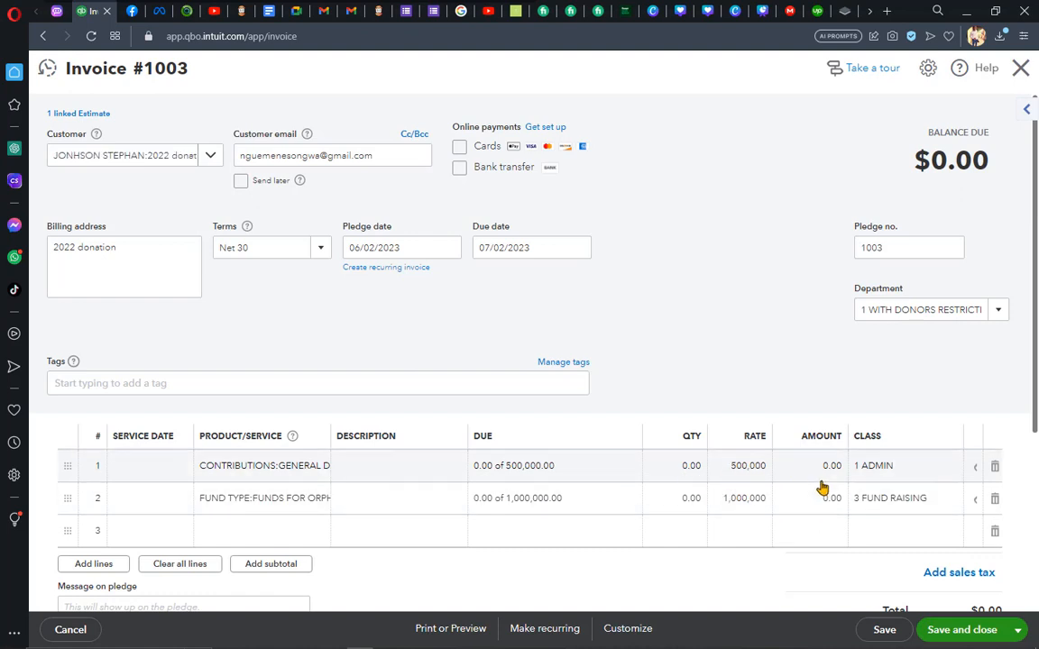
Set the due value of the first invoice line to an amount of 200,000
click(487, 475)
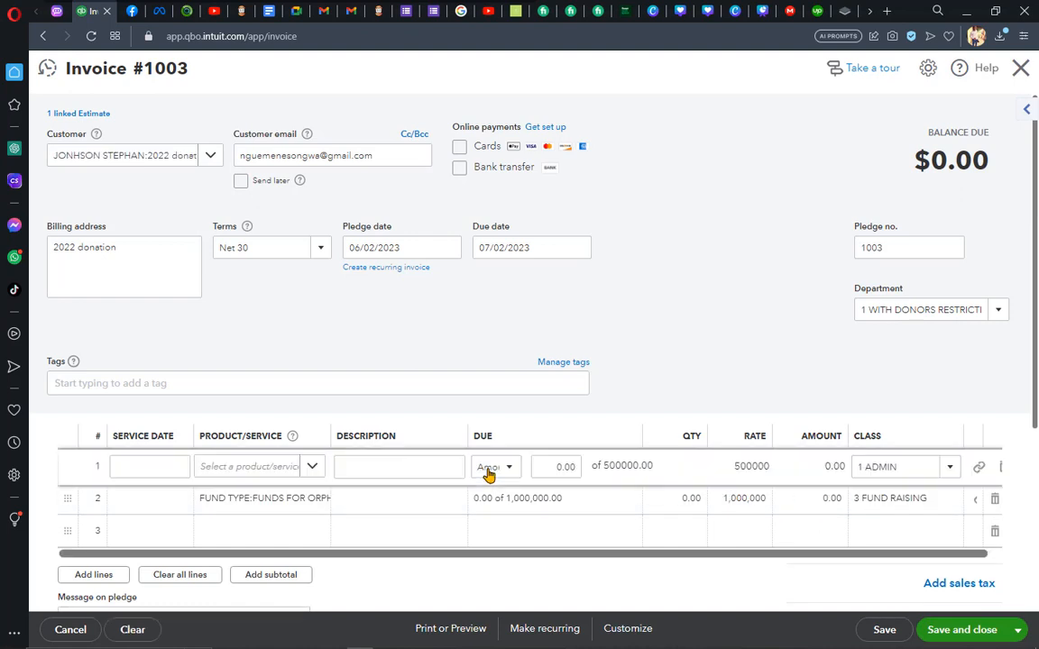
click(509, 469)
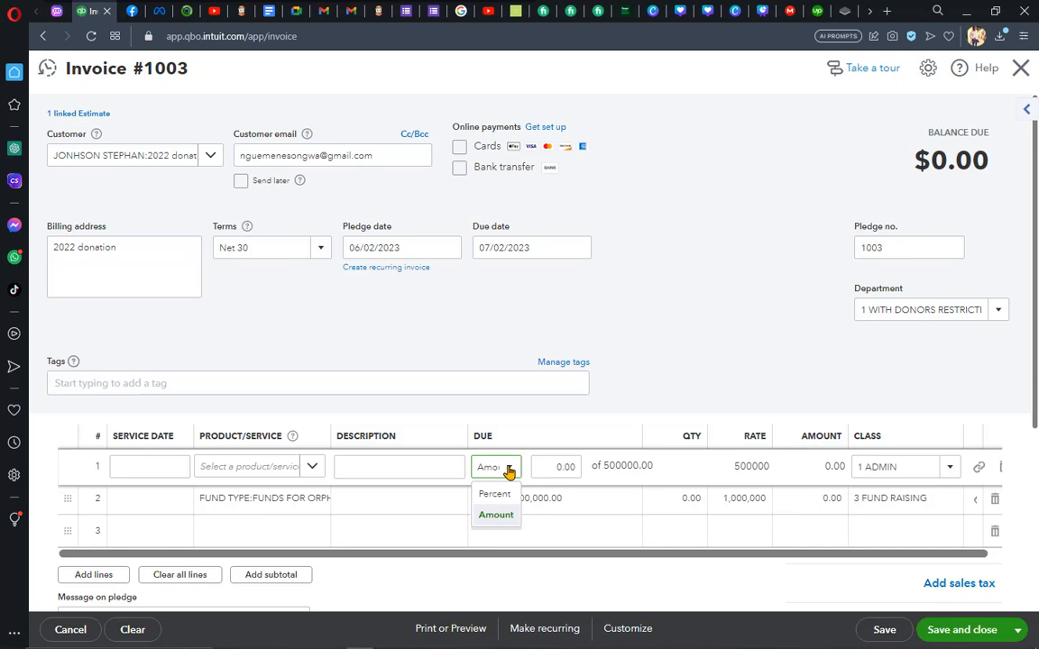
click(498, 468)
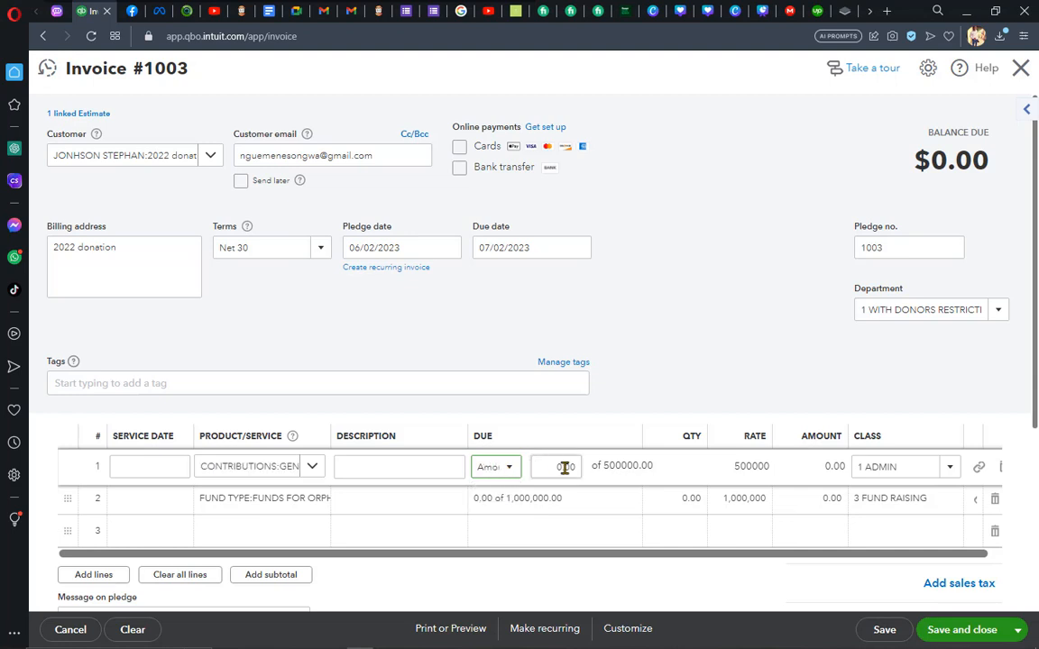
click(510, 470)
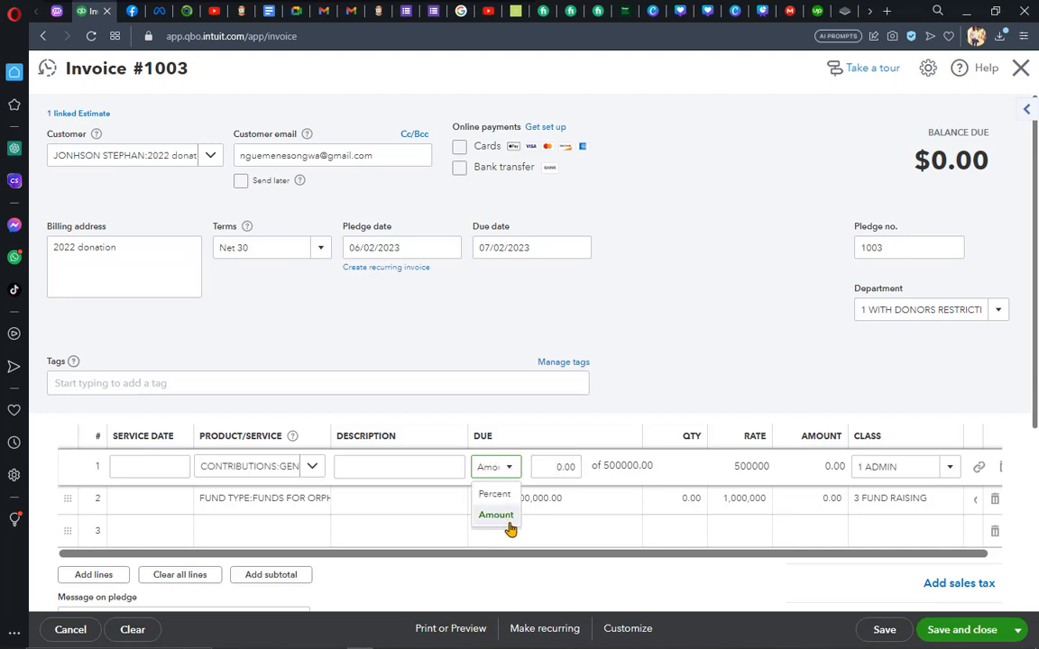
click(560, 466)
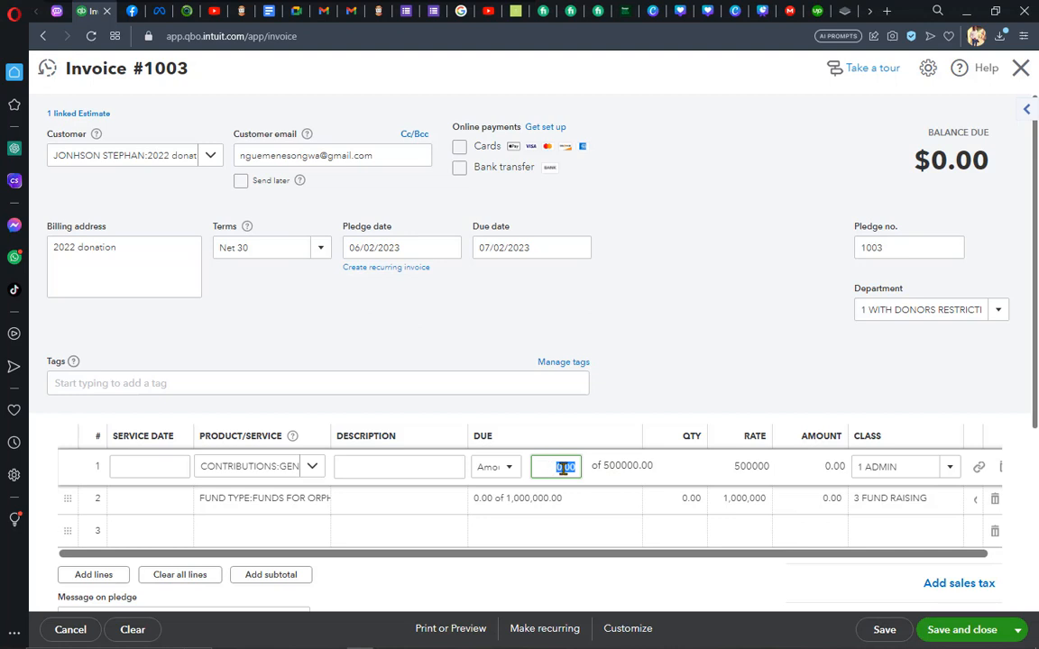
text(200,000)
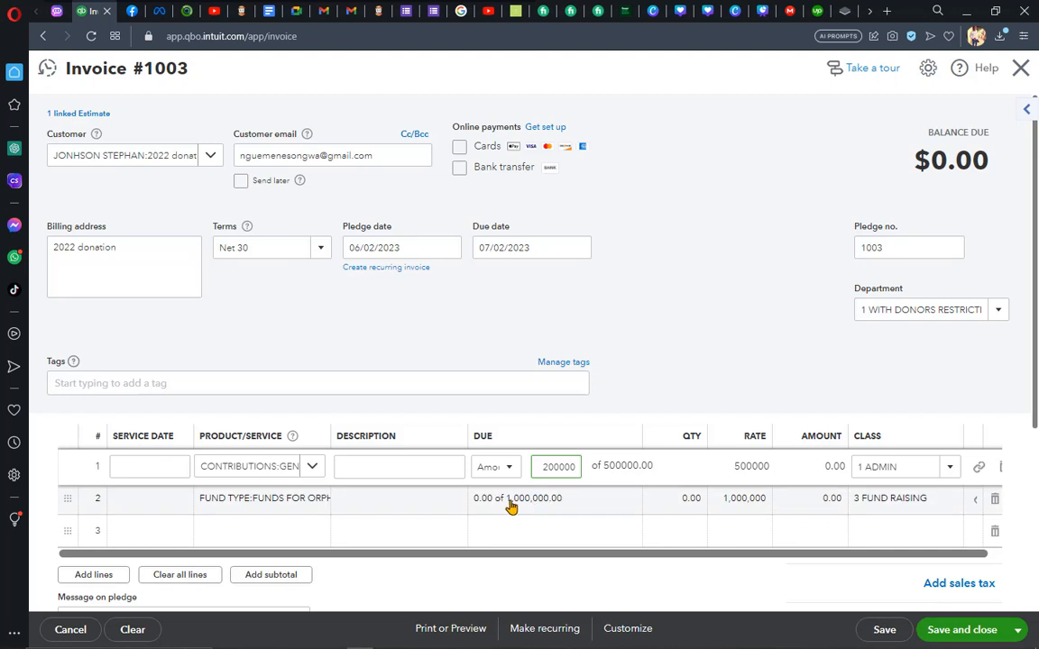
Set the due value of the second invoice line to an amount of 400,000
click(517, 509)
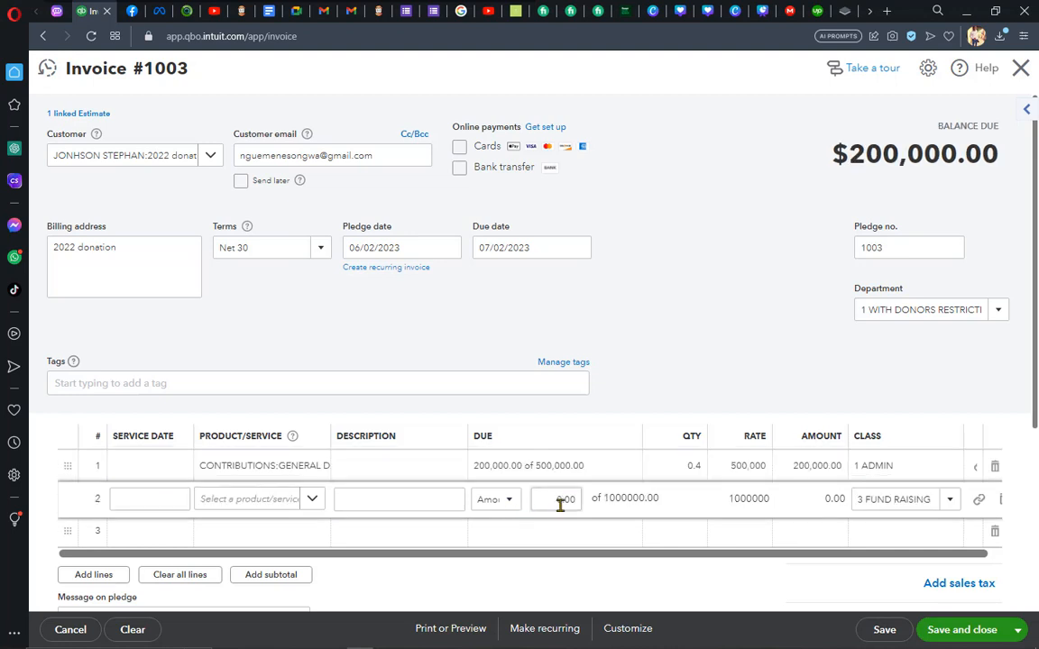
click(558, 500)
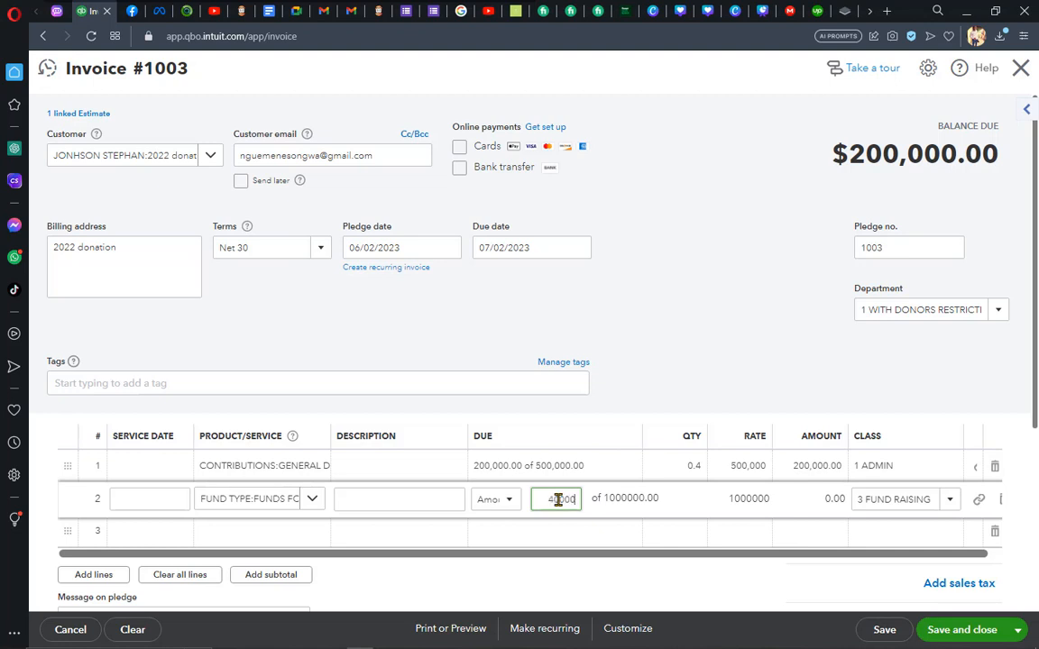
text(400000)
click(638, 379)
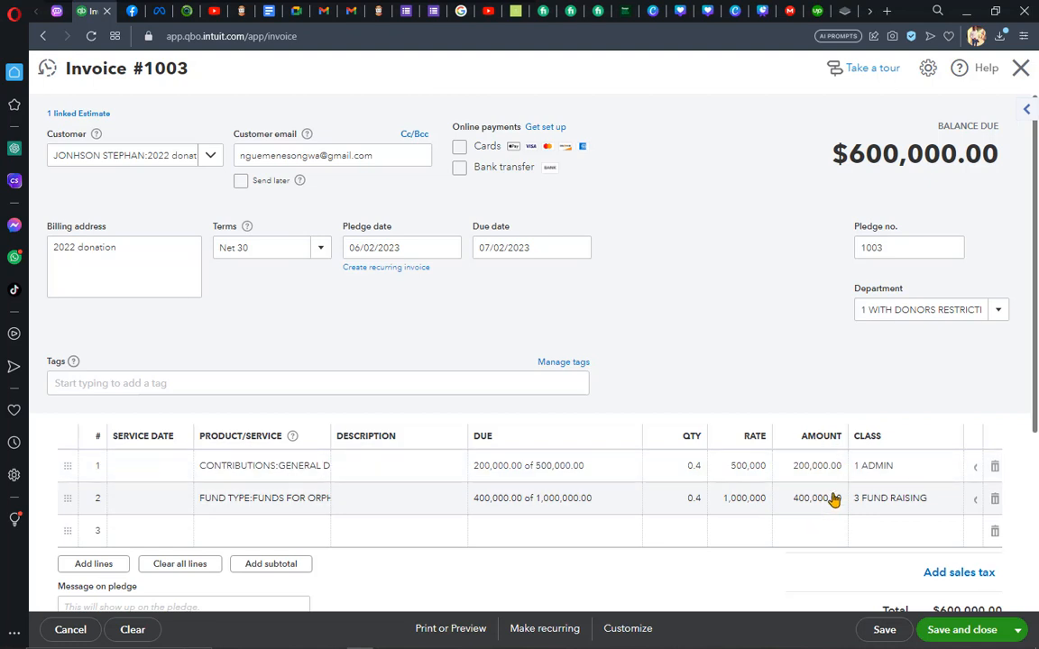
Review the lines and total of the custom-amount invoice, then save and close it
scroll(835, 494, down, 3)
scroll(835, 494, up, 3)
scroll(846, 532, down, 2)
scroll(846, 532, down, 1)
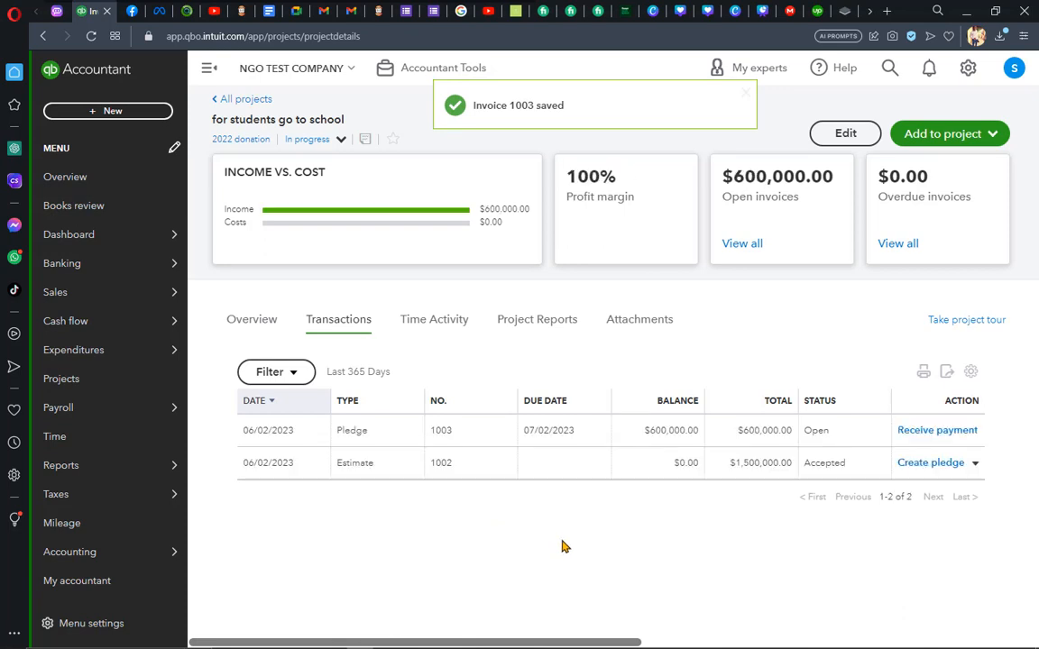
Examine the income, costs and profit in the overview of the project "for students go to school"
click(260, 323)
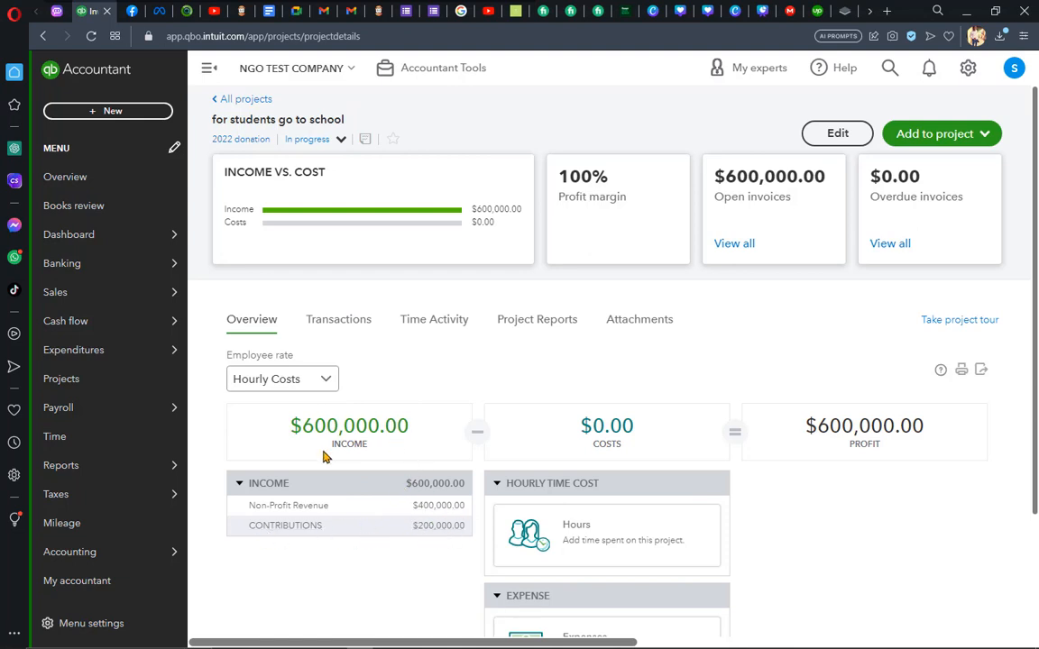
scroll(654, 487, down, 2)
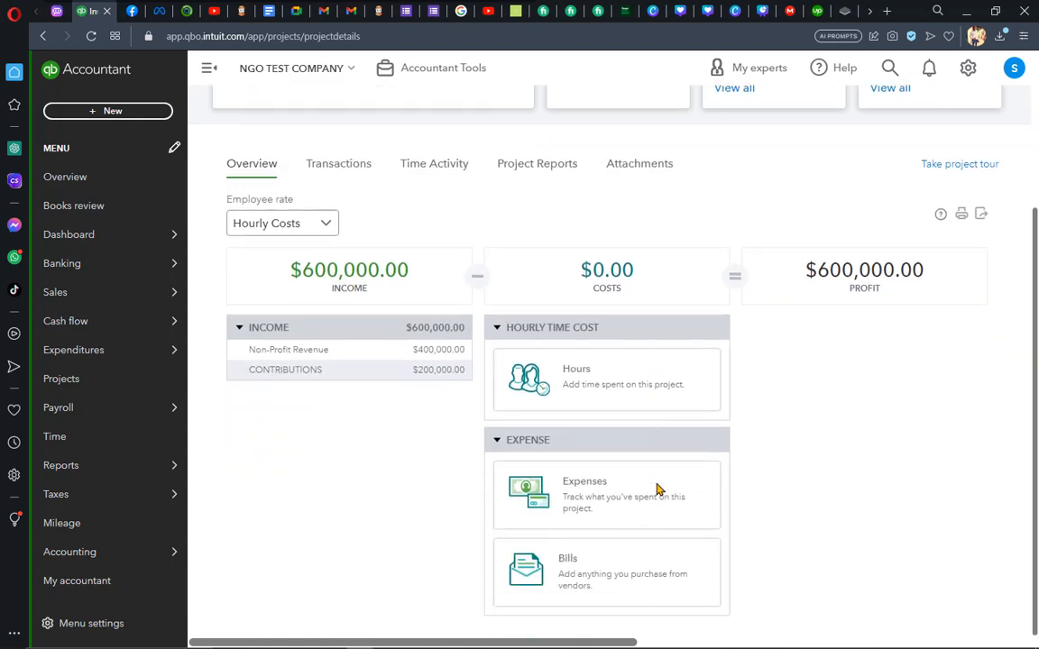
scroll(343, 456, up, 1)
scroll(344, 456, up, 3)
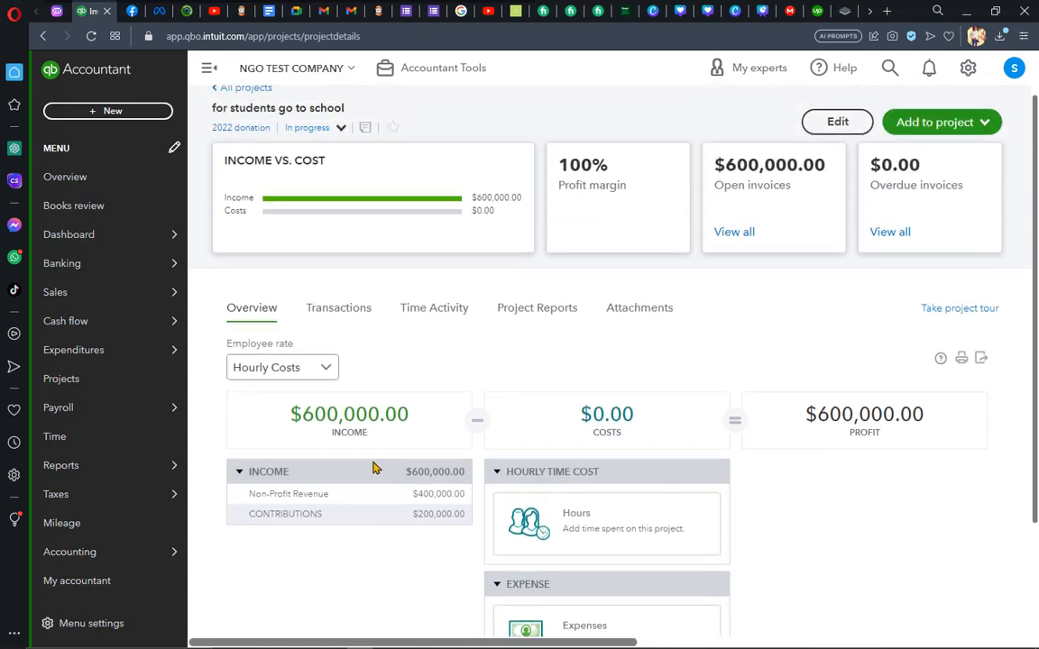
Check the project's transactions for the pledge and its estimate, then open the list of sales estimates
click(351, 315)
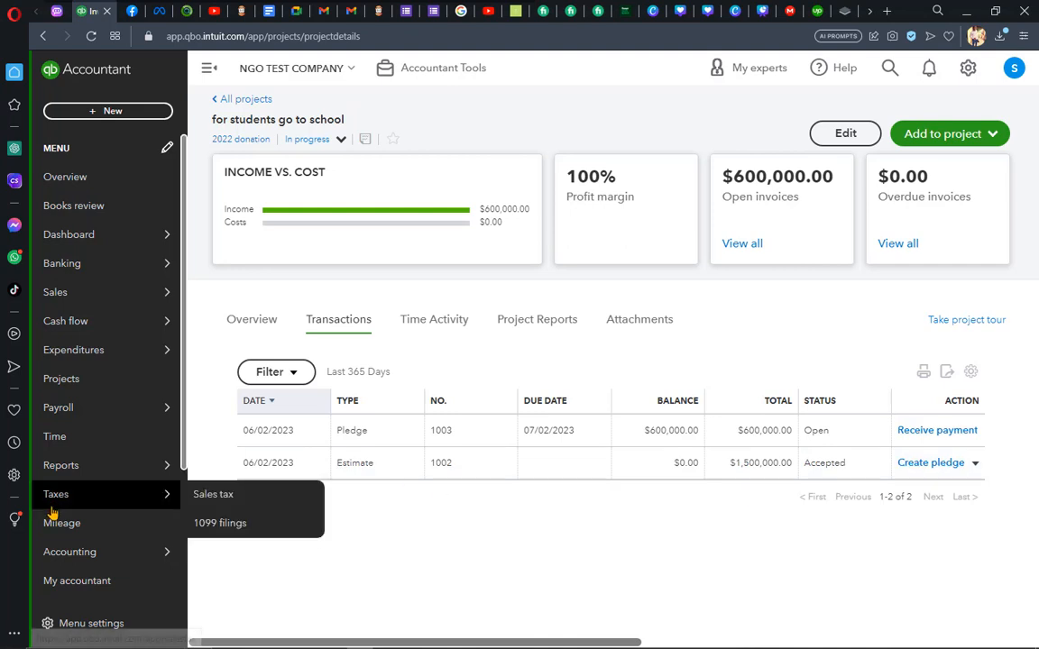
mouse_move(81, 303)
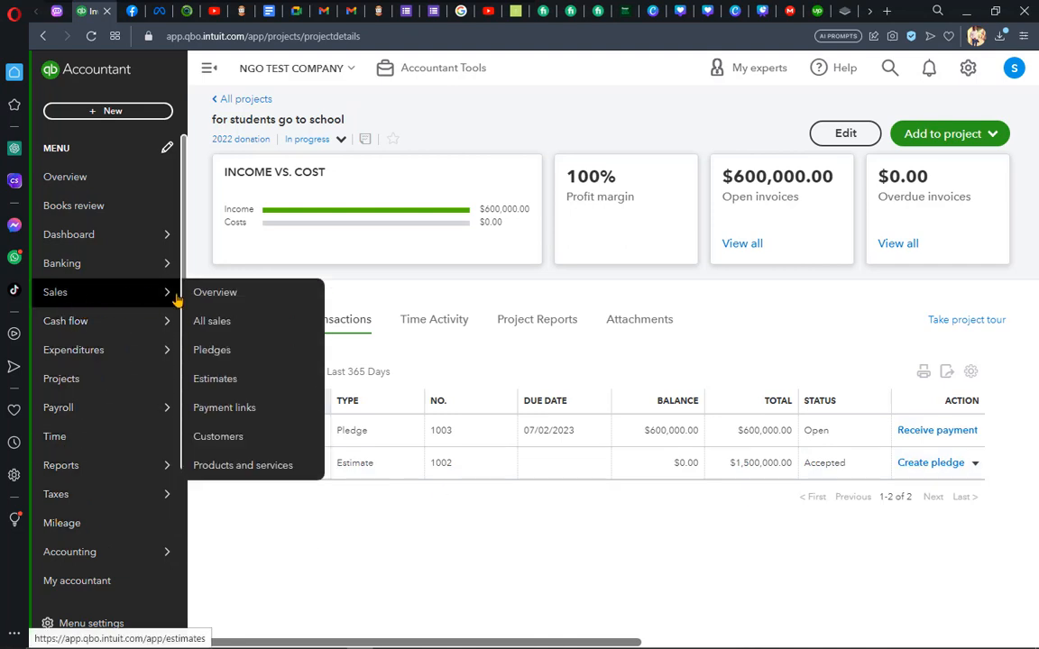
click(191, 379)
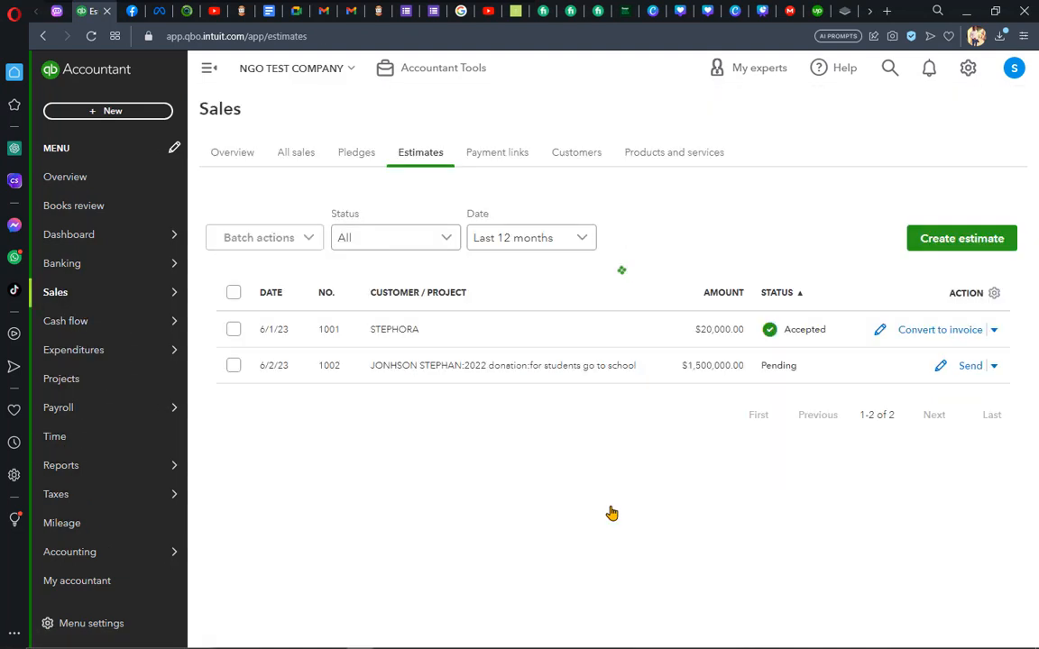